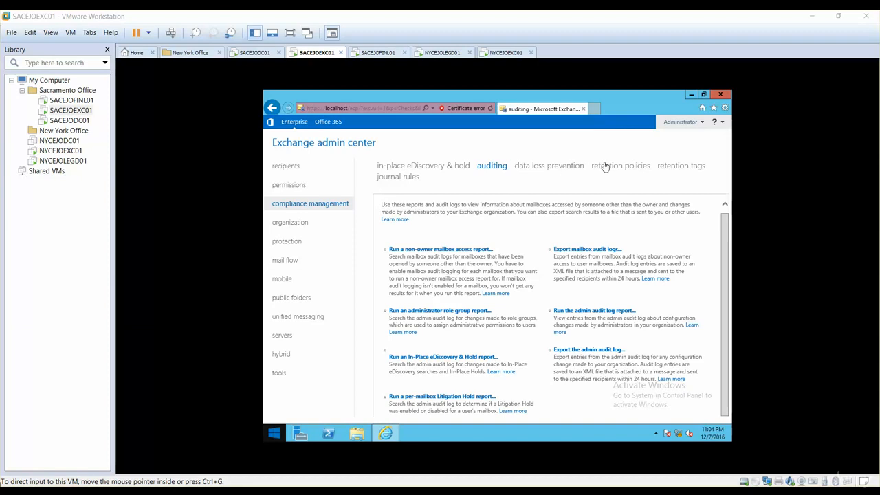
# Step: Look over the existing retention policies and the retention tags under compliance management
pyautogui.click(605, 167)
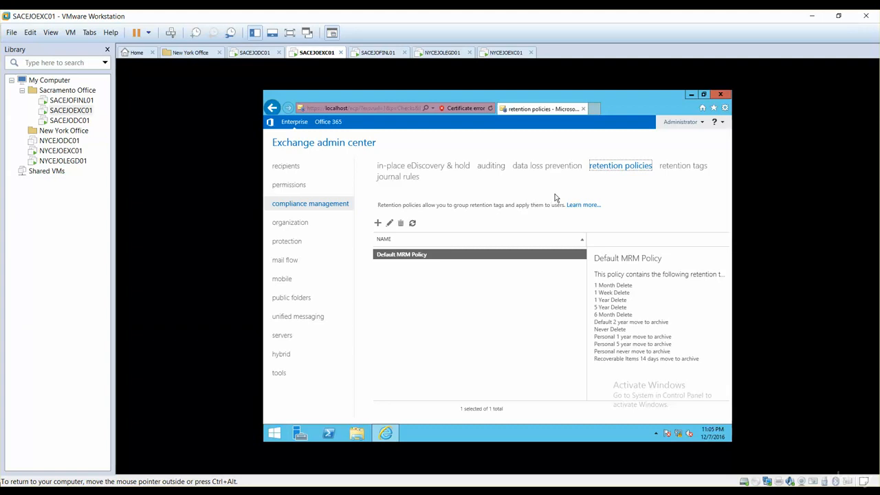
pyautogui.click(683, 168)
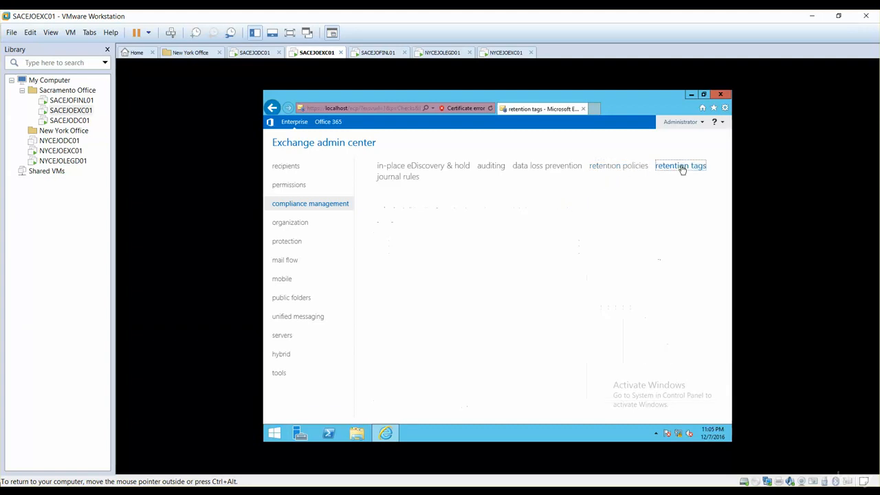
pyautogui.click(617, 170)
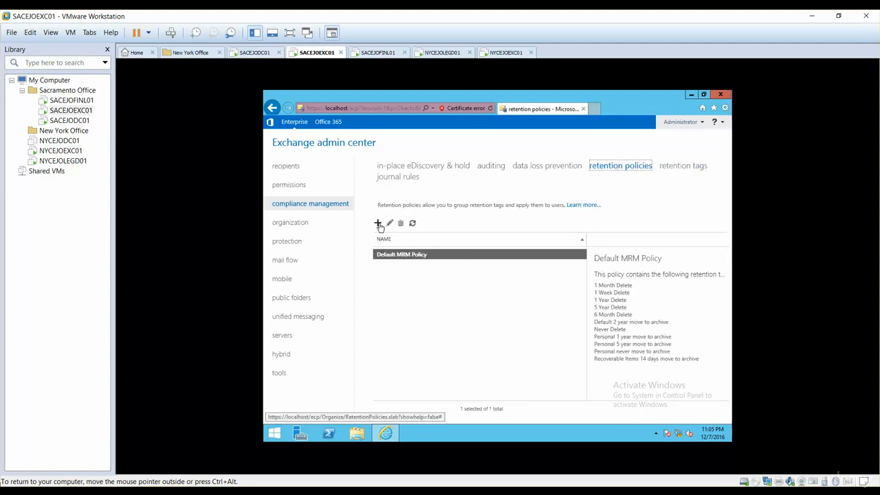
pyautogui.click(378, 225)
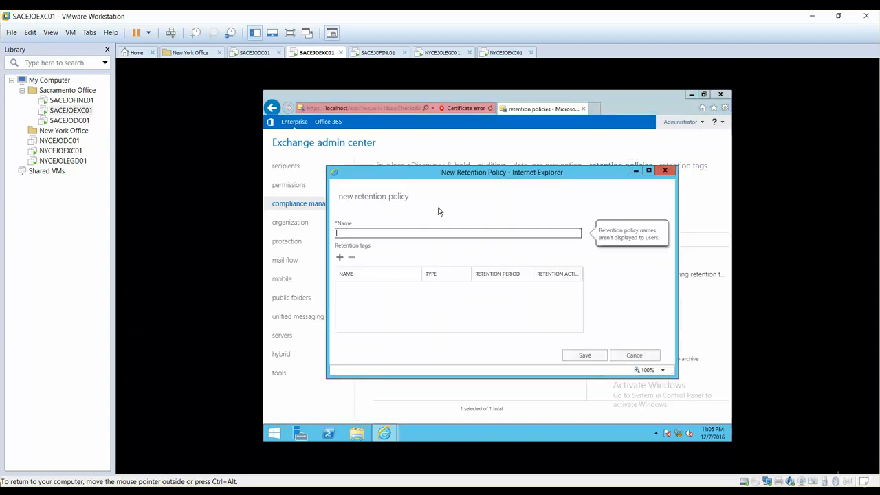
pyautogui.click(404, 232)
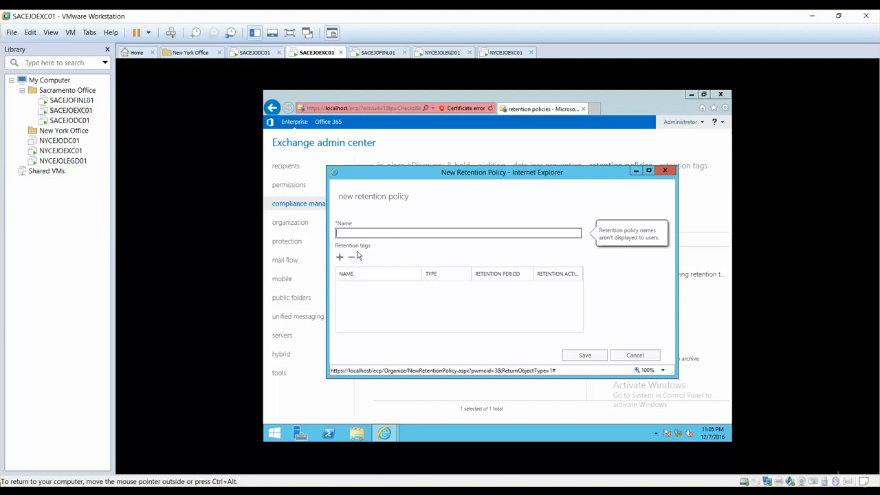
pyautogui.click(634, 355)
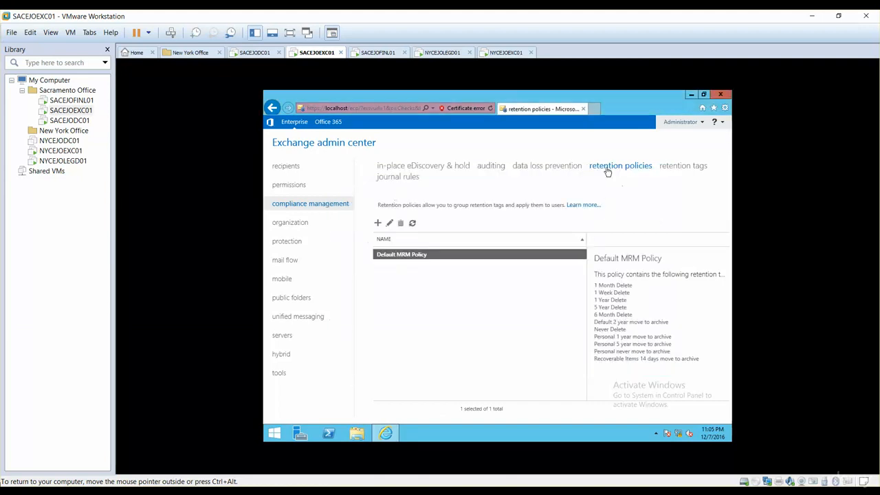
# Step: Start a new personal retention tag, applied by users to items and folders, named "Finance Department Email Retension"
pyautogui.click(677, 172)
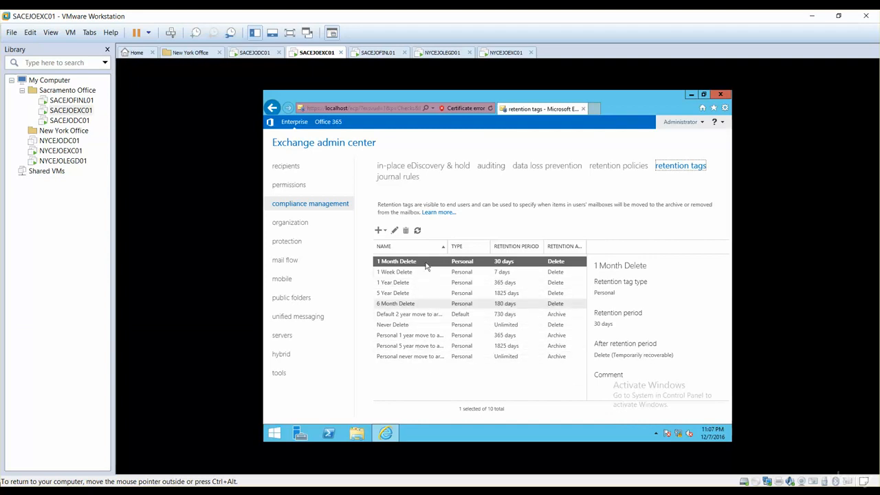
pyautogui.click(378, 231)
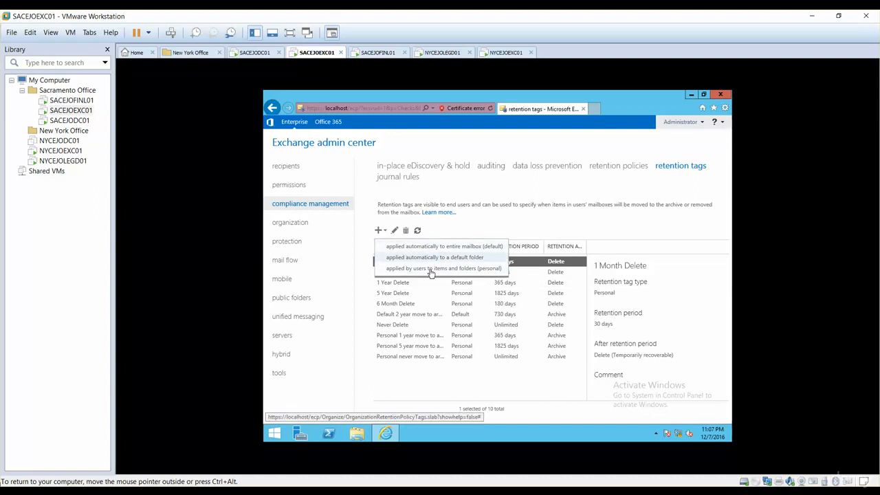
pyautogui.click(432, 268)
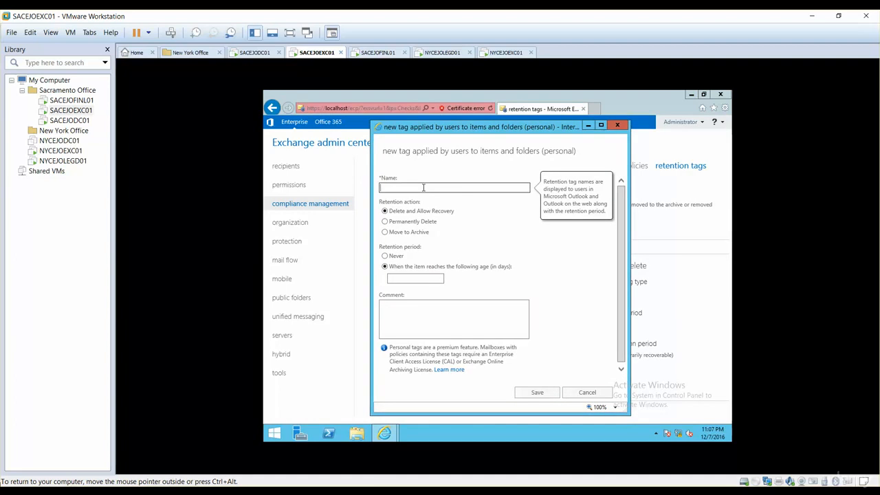
pyautogui.write('Finance Department Email Retension')
# Step: Set the tag's retention period to an item age of 60 days, save it, and select the new tag in the list
pyautogui.moveTo(413, 230)
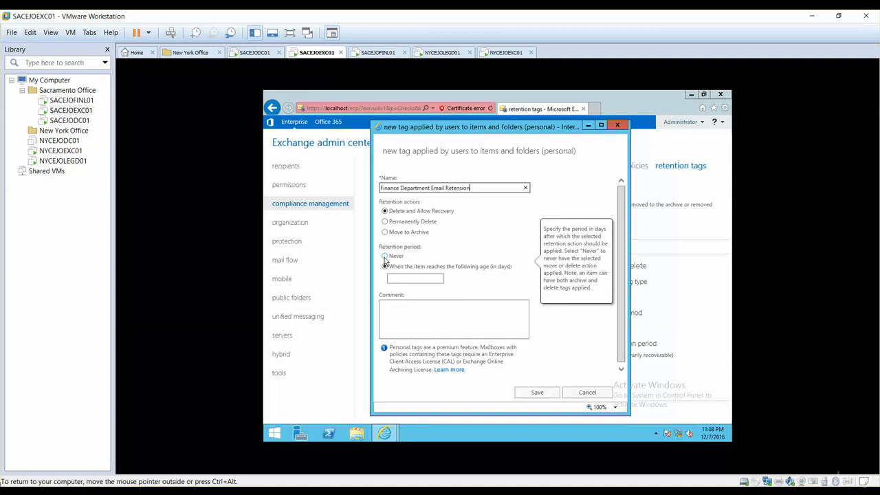
pyautogui.click(385, 257)
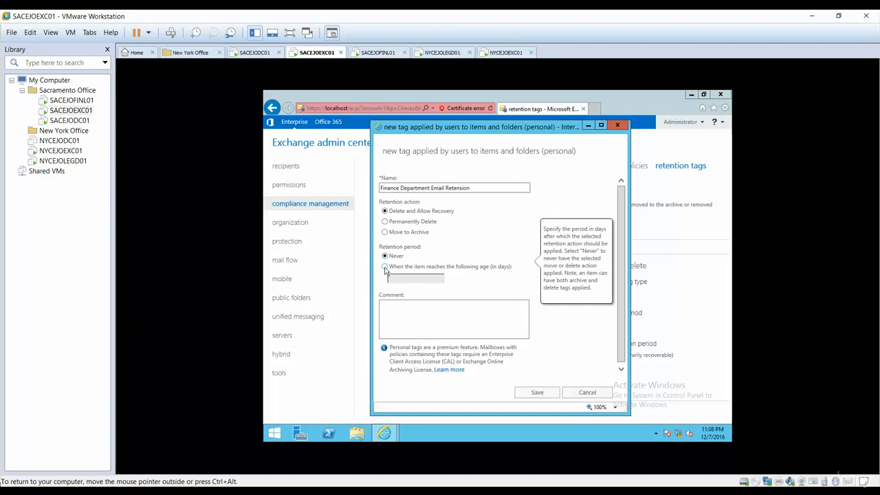
pyautogui.click(385, 267)
pyautogui.click(396, 279)
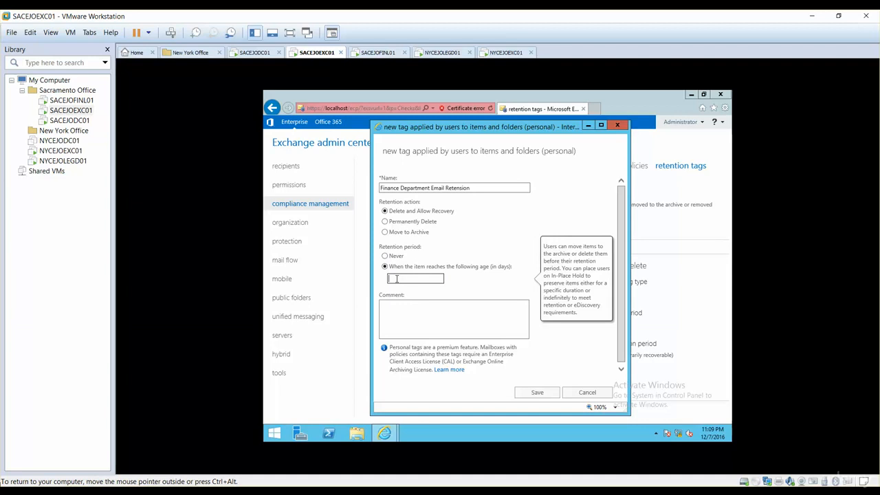
pyautogui.click(566, 253)
pyautogui.click(495, 269)
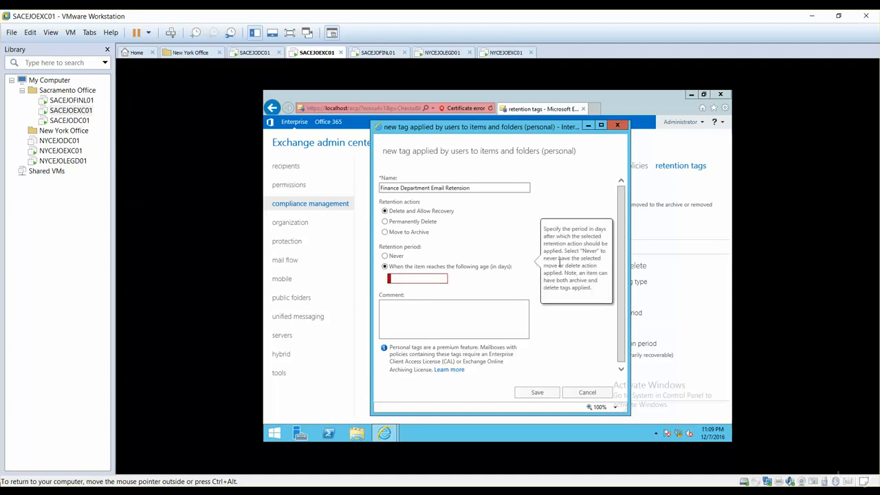
pyautogui.click(421, 280)
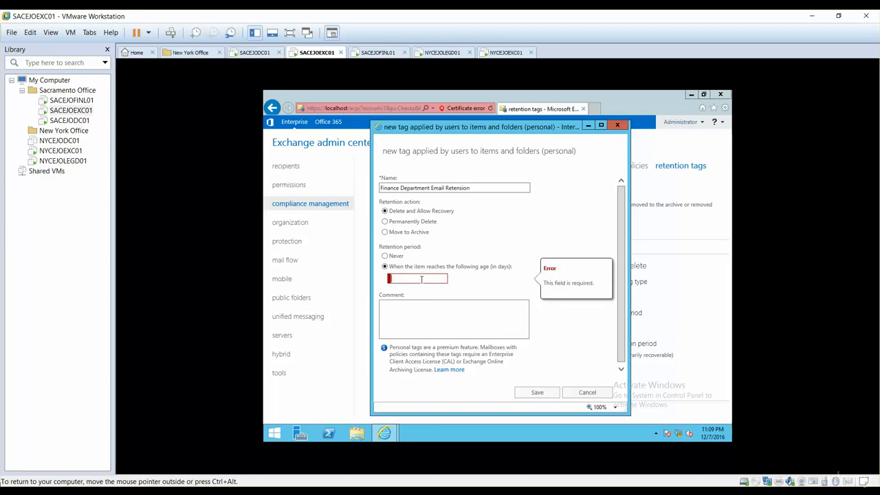
pyautogui.write('60')
pyautogui.click(423, 304)
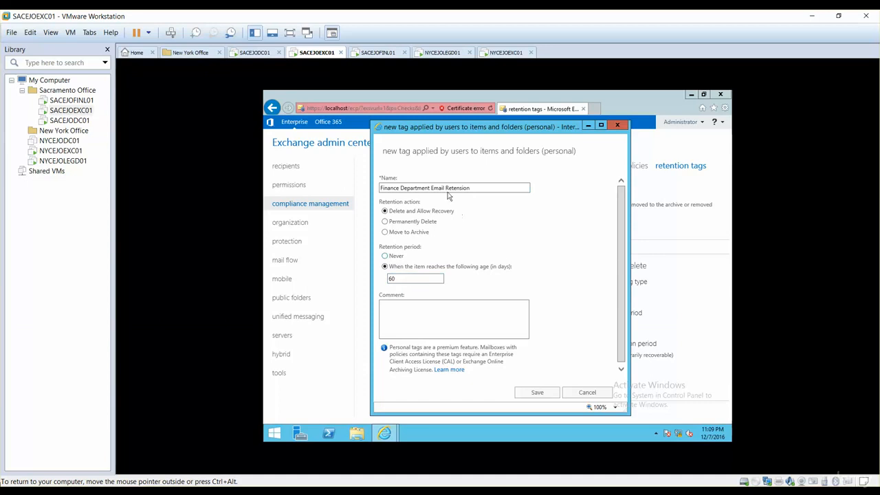
pyautogui.click(428, 278)
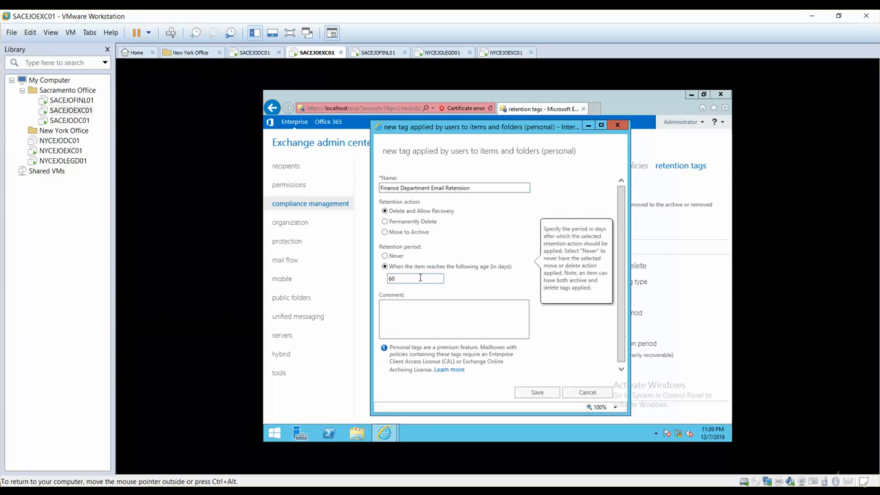
pyautogui.moveTo(406, 221)
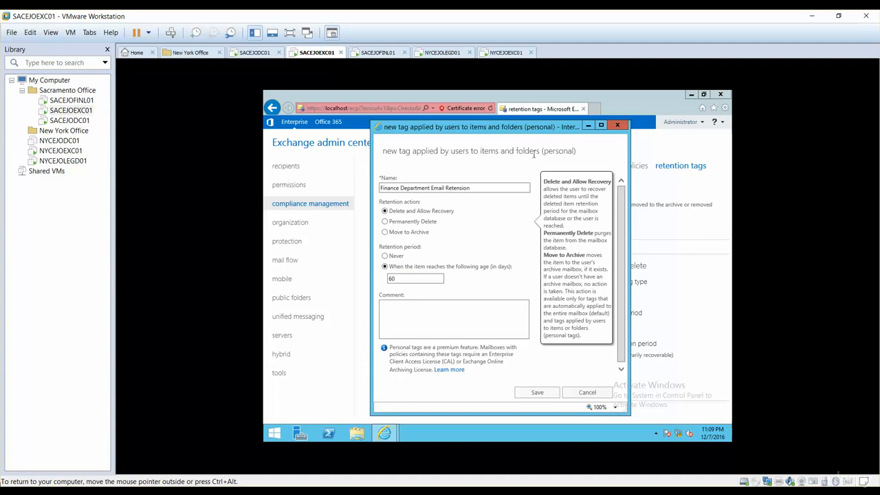
pyautogui.click(522, 396)
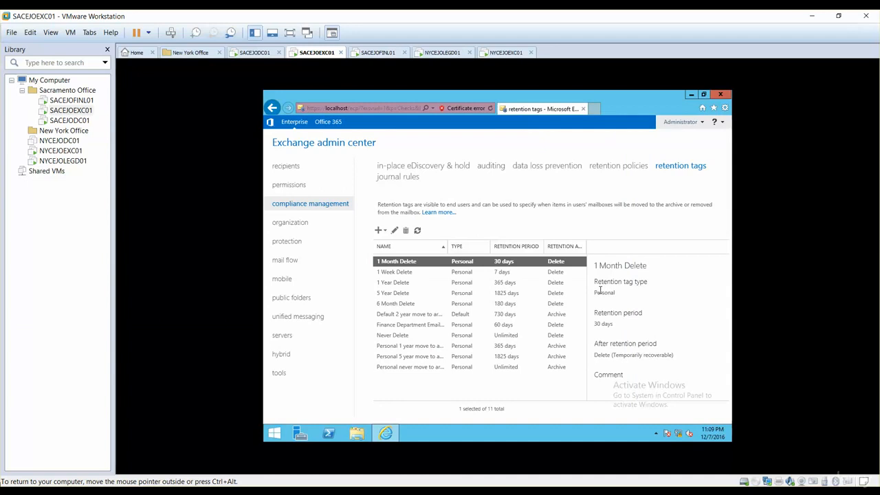
pyautogui.click(423, 326)
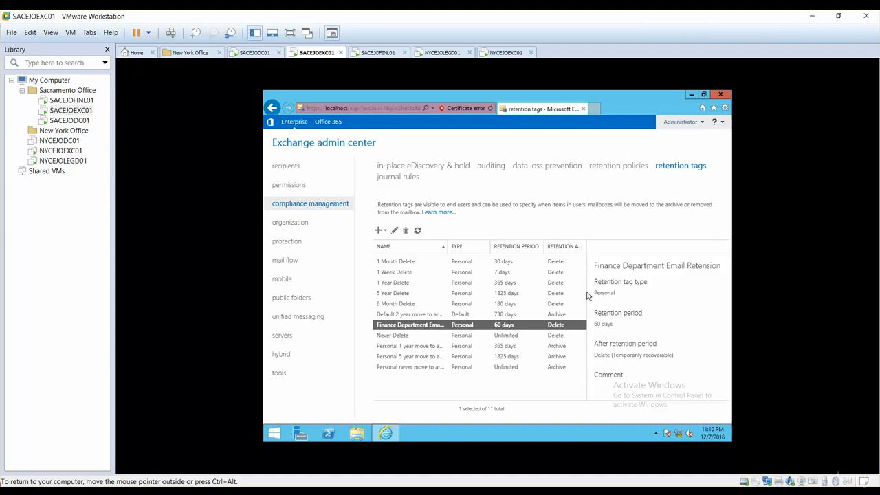
# Step: Start a new retention policy named "Finance Retension policy"
pyautogui.click(623, 170)
pyautogui.click(378, 229)
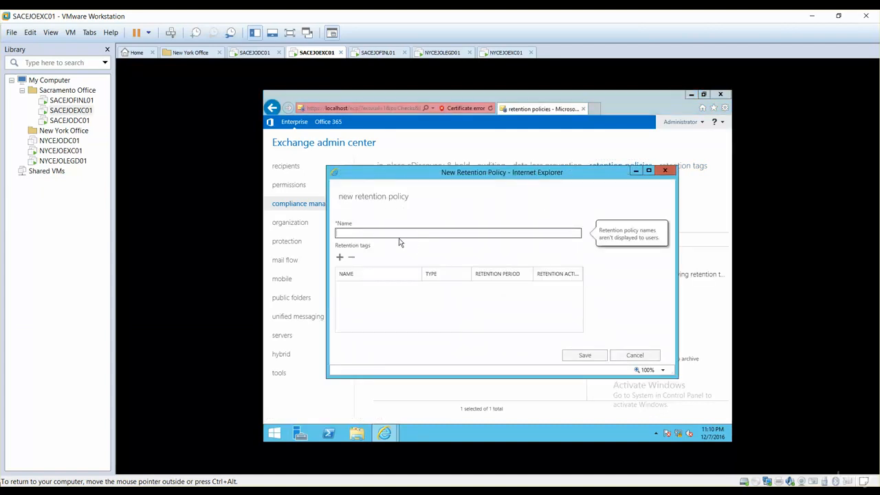
pyautogui.write('Finance Retension policy')
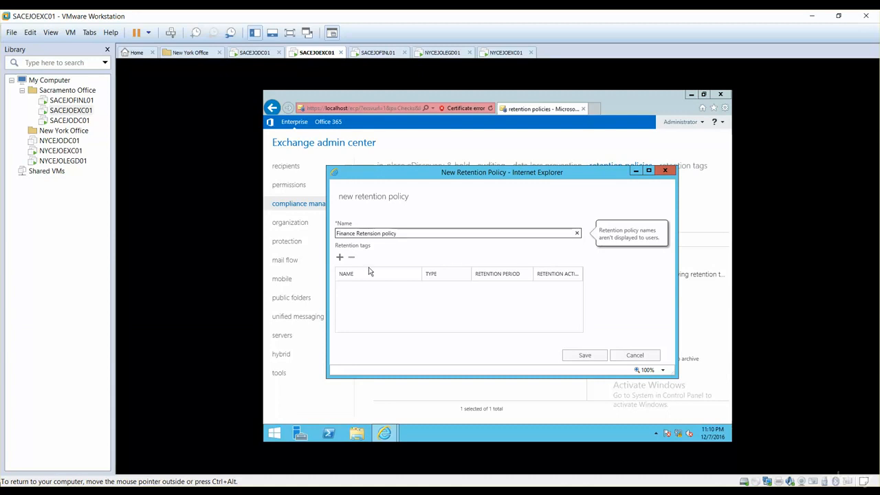
# Step: Add the Finance Department Email Retension tag to the new policy and save the policy
pyautogui.click(341, 258)
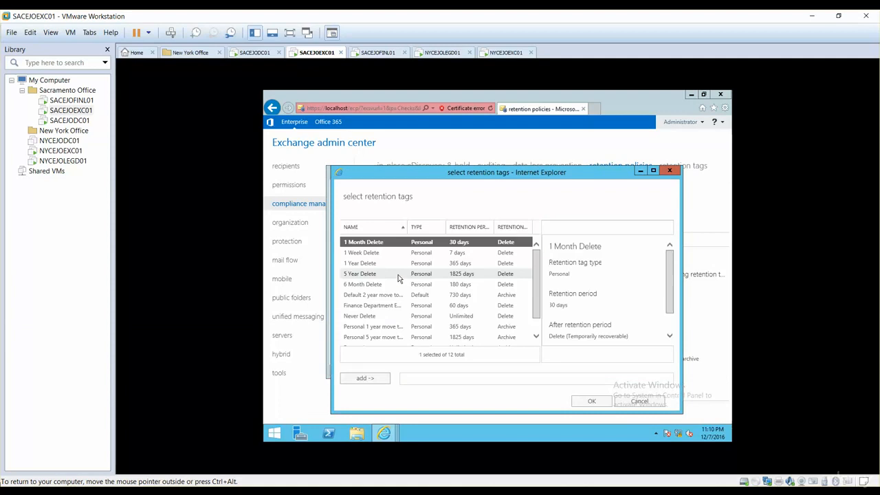
pyautogui.click(393, 315)
pyautogui.doubleClick(389, 305)
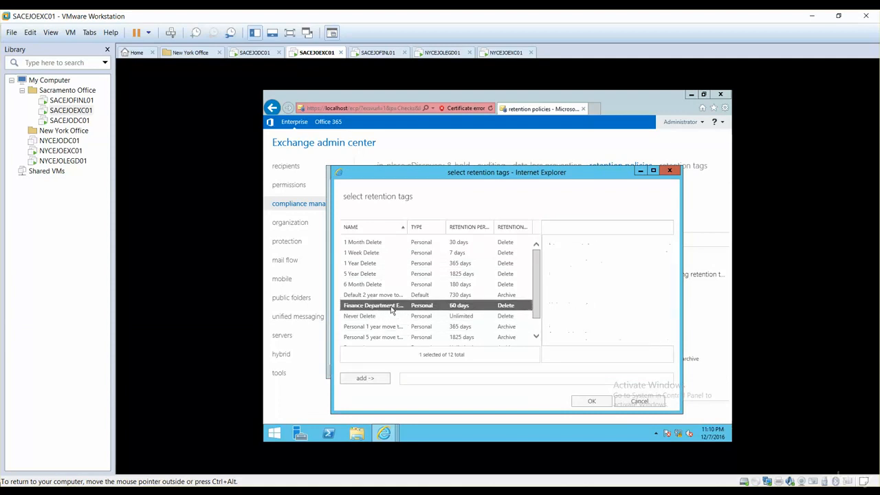
pyautogui.click(581, 403)
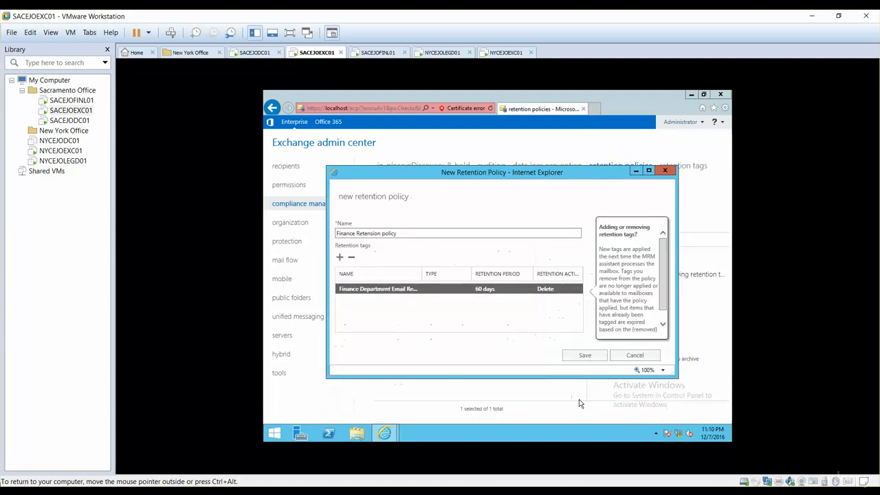
pyautogui.click(585, 355)
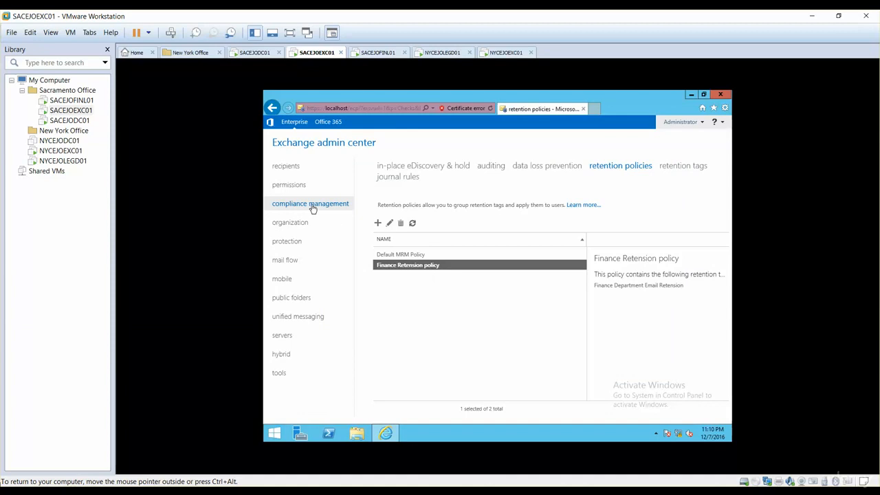
# Step: Assign Finance Retension policy as the retention policy of the Desktop Support user's mailbox and save the mailbox
pyautogui.click(297, 172)
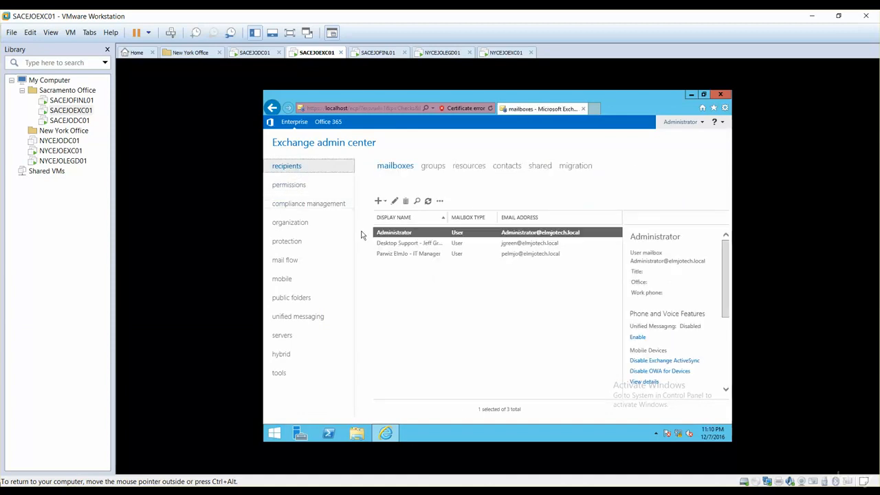
pyautogui.click(409, 243)
pyautogui.click(395, 202)
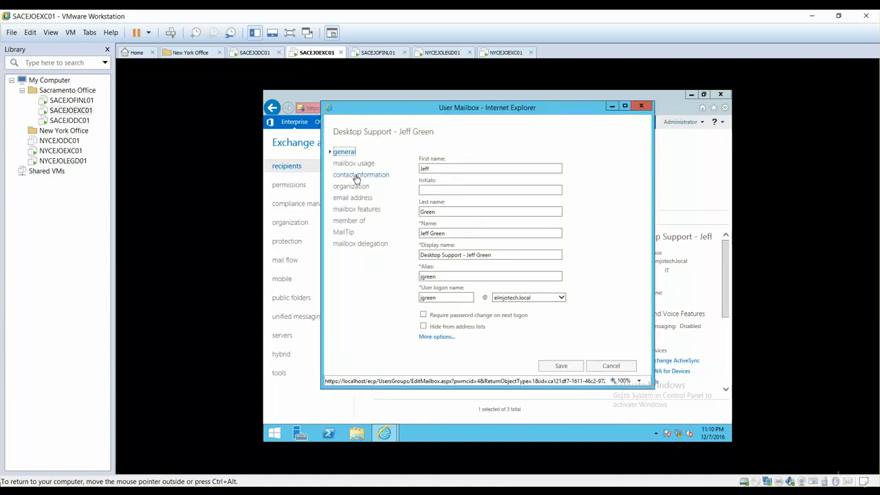
pyautogui.click(371, 212)
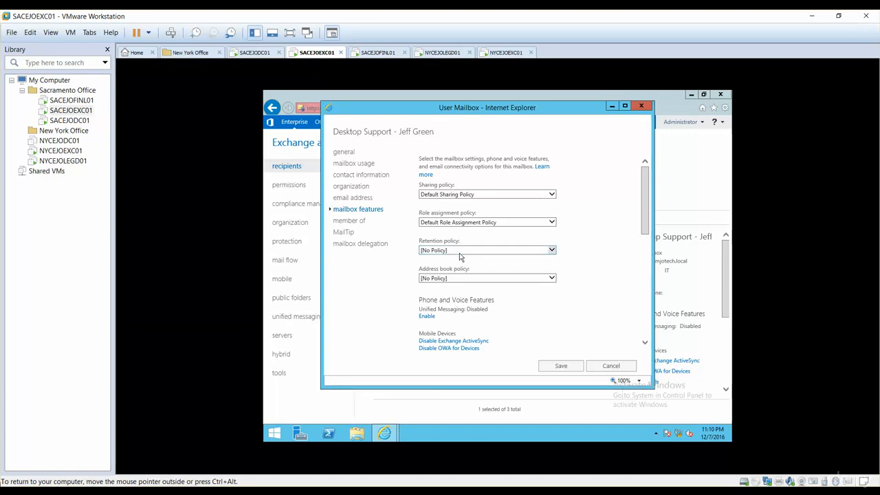
pyautogui.click(458, 249)
pyautogui.click(454, 265)
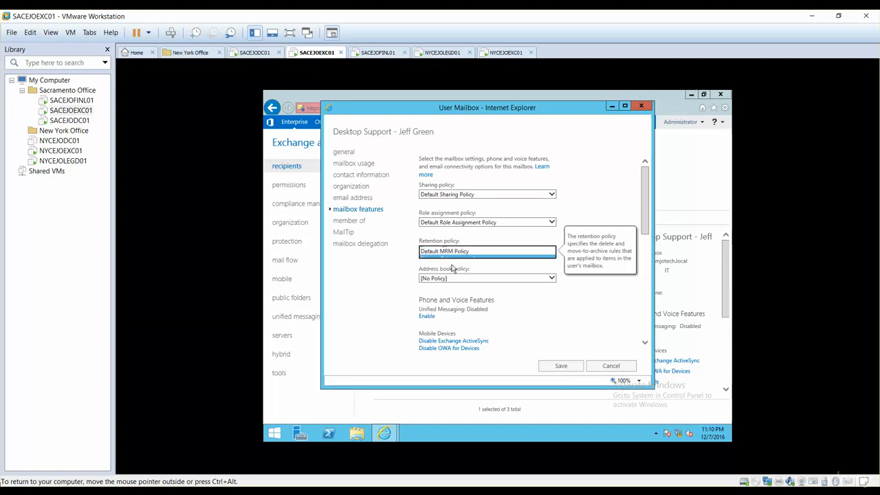
pyautogui.click(561, 365)
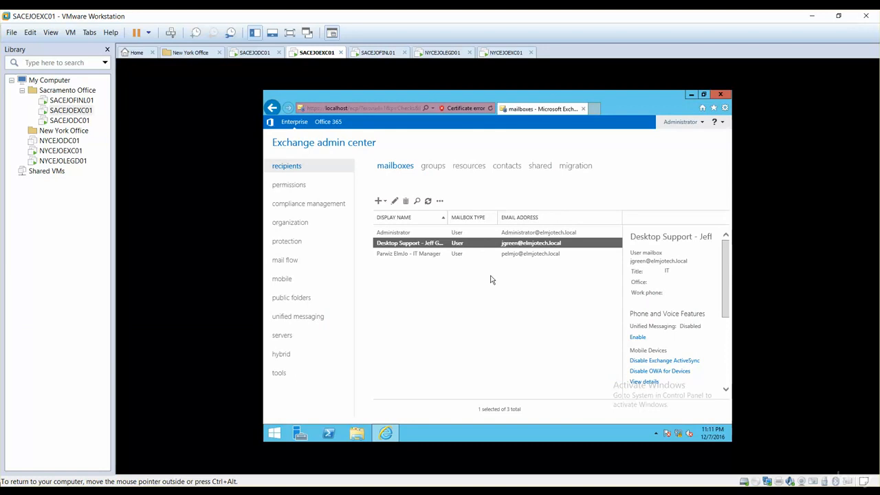
# Step: Return to the retention policies under compliance management
pyautogui.click(324, 204)
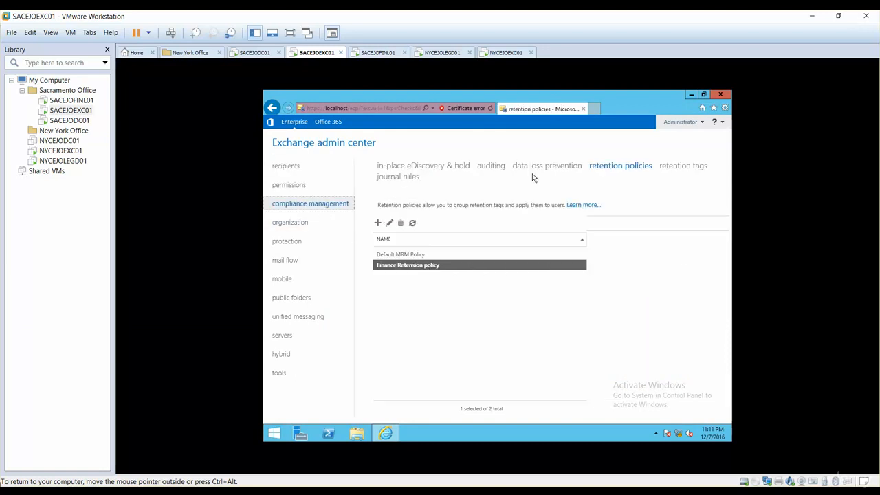